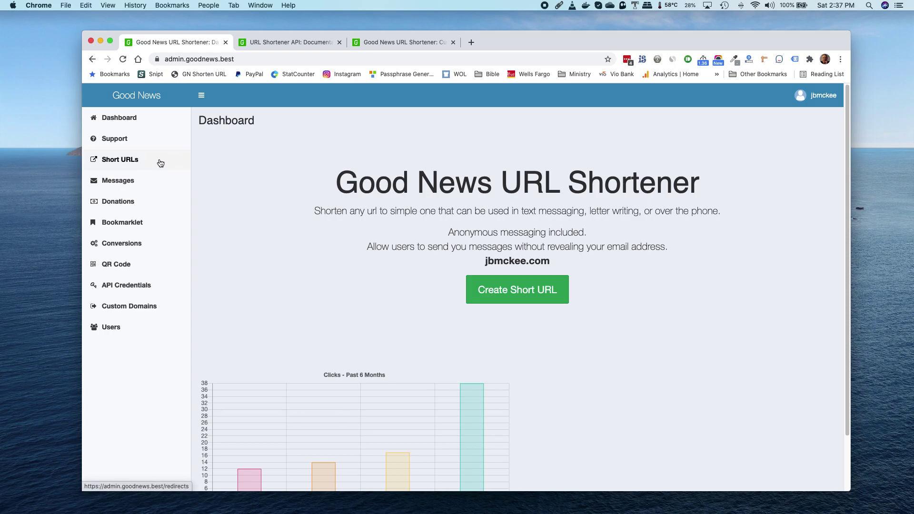
# Switch to the 'URL Shortener API: Documentation' browser tab.
pyautogui.click(316, 41)
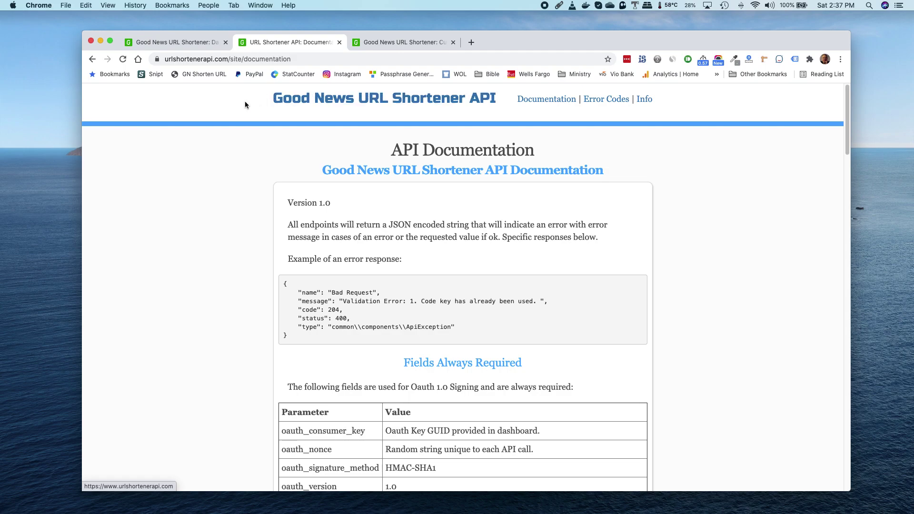
# Shorten the documentation page's URL with the GN bookmarklet, noted 'Api doc', and save it as jbmckee.com/z.
pyautogui.click(201, 75)
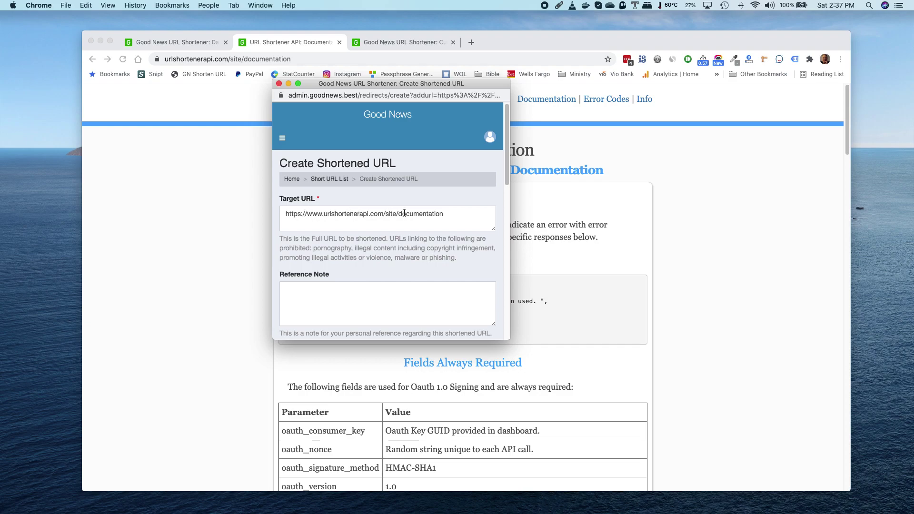
pyautogui.click(339, 295)
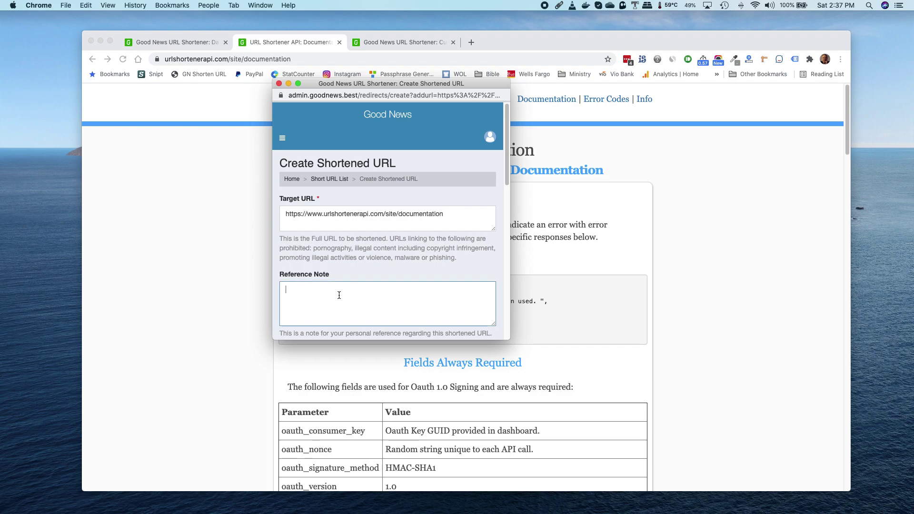
pyautogui.write('Api doc')
pyautogui.scroll(-6, 469, 272)
pyautogui.scroll(-5, 475, 271)
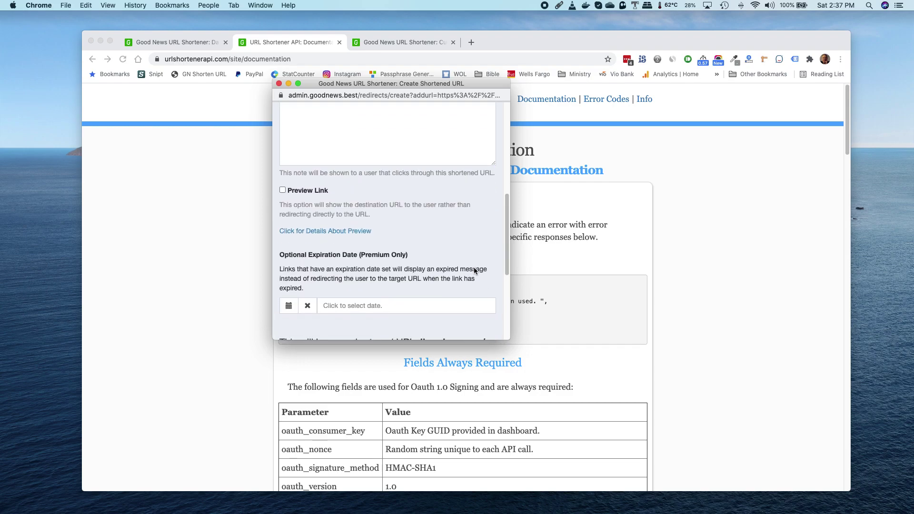
pyautogui.scroll(-3, 452, 276)
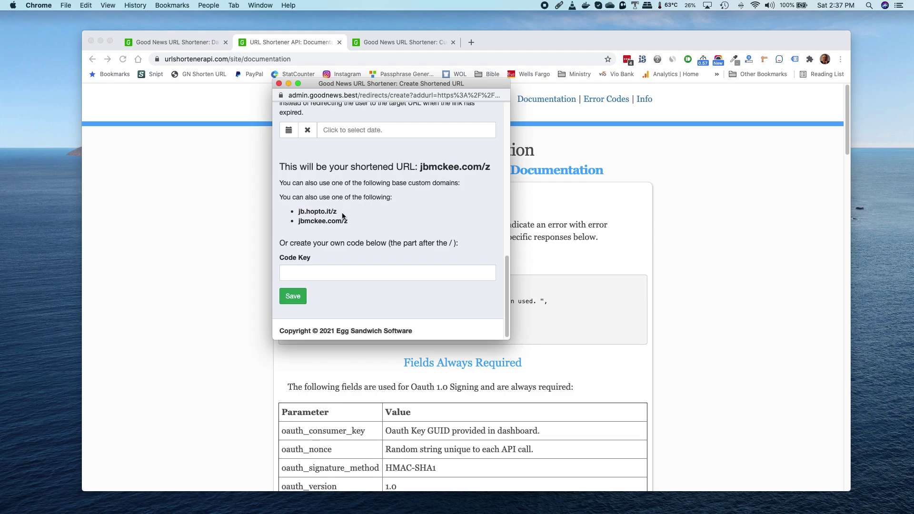
pyautogui.click(334, 271)
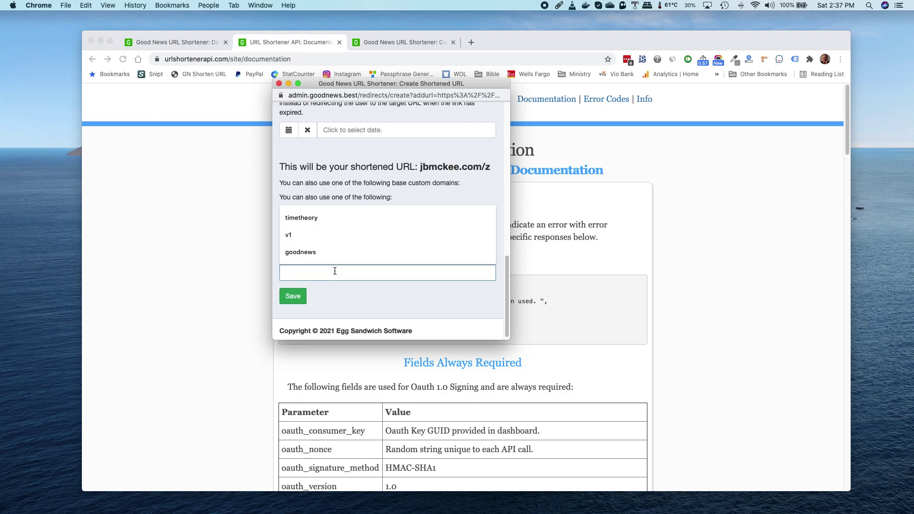
pyautogui.click(334, 289)
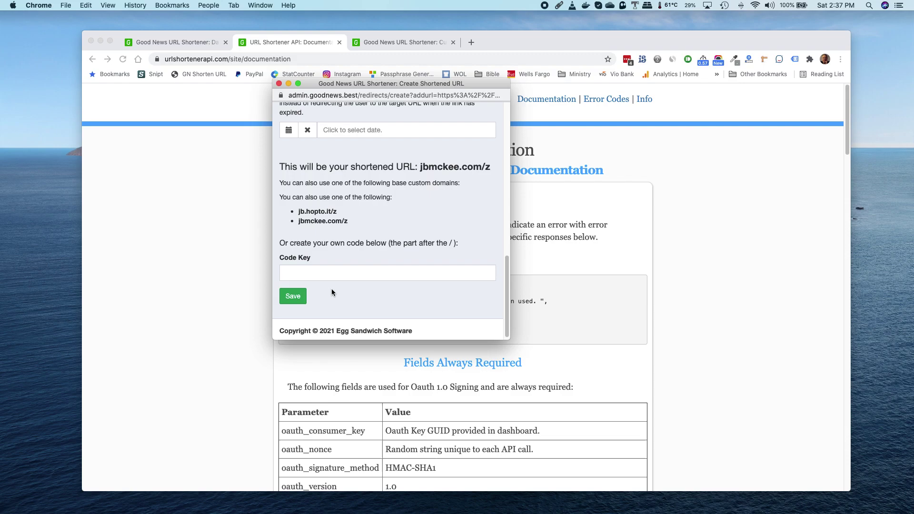
pyautogui.click(293, 301)
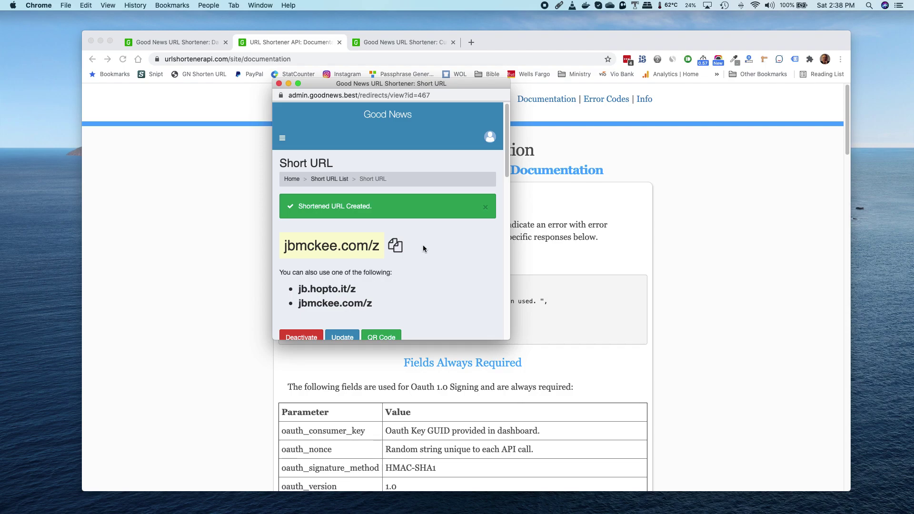
# Close the popup and open the 'z' link's details from the dashboard's Short URLs list.
pyautogui.click(279, 84)
pyautogui.click(209, 44)
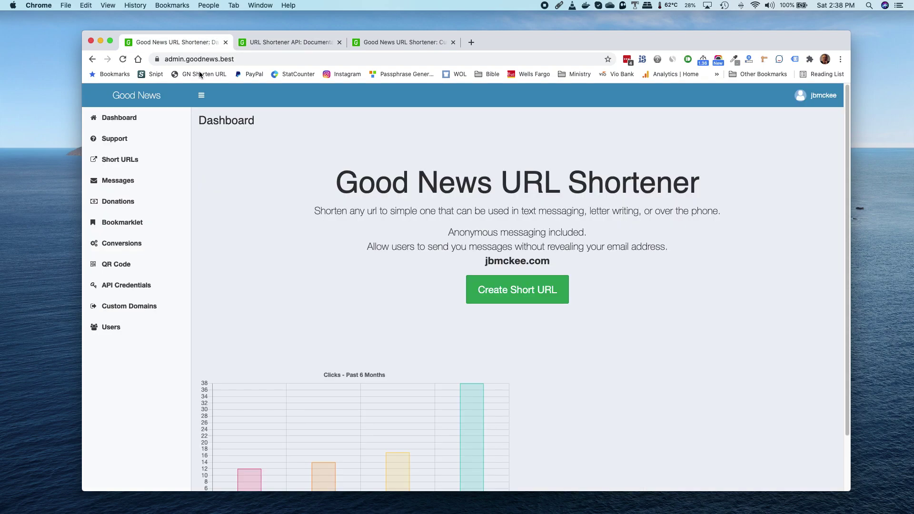
pyautogui.click(133, 160)
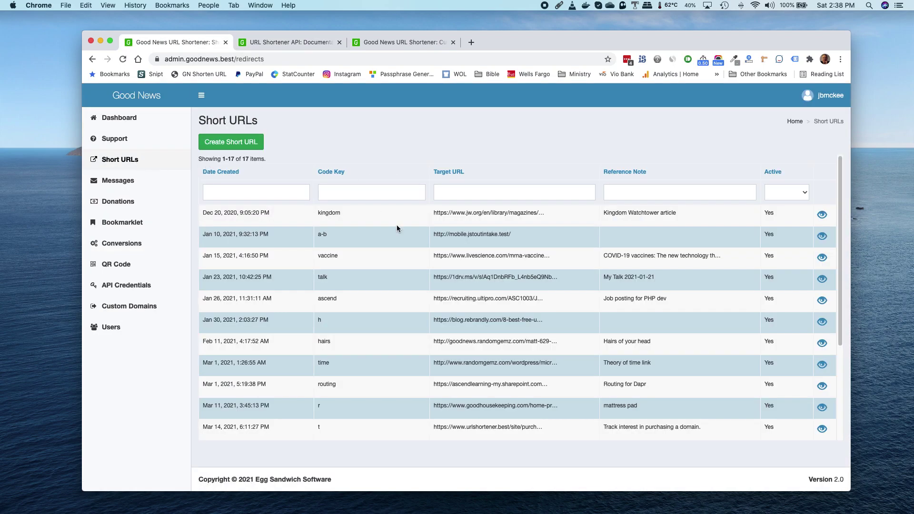
pyautogui.scroll(-5, 410, 284)
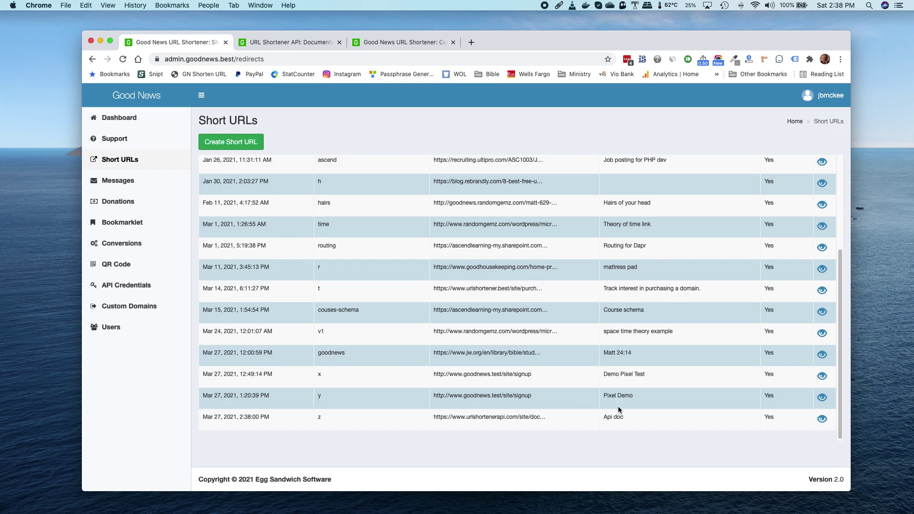
pyautogui.click(824, 420)
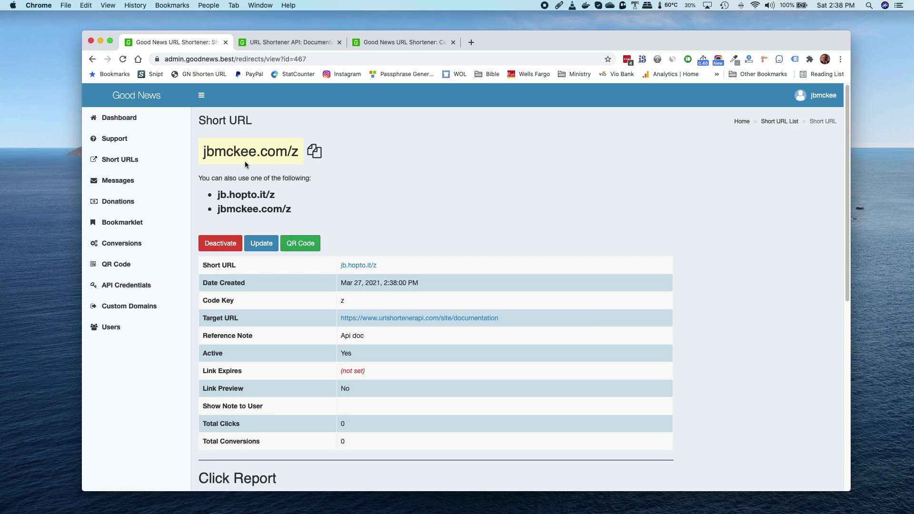
# Generate a Large, green QR code for the /z link using the jbmckee.com custom domain.
pyautogui.click(302, 244)
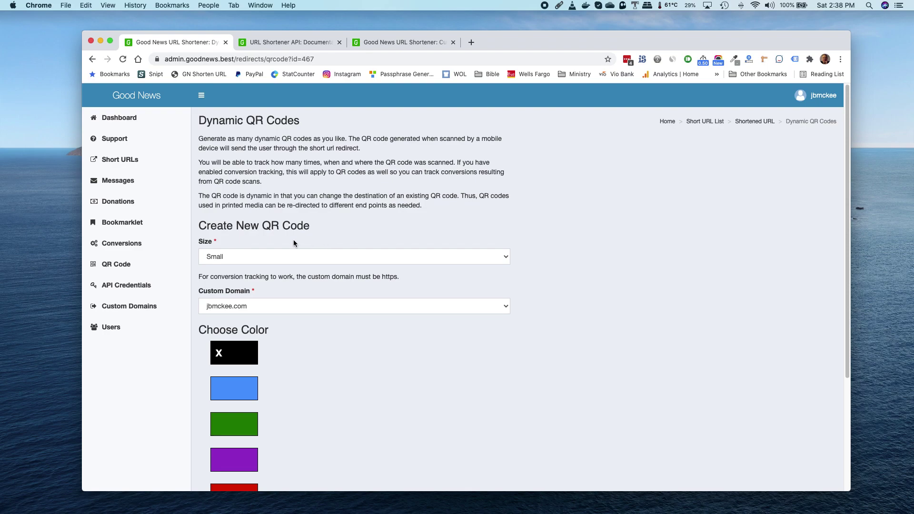
pyautogui.click(333, 257)
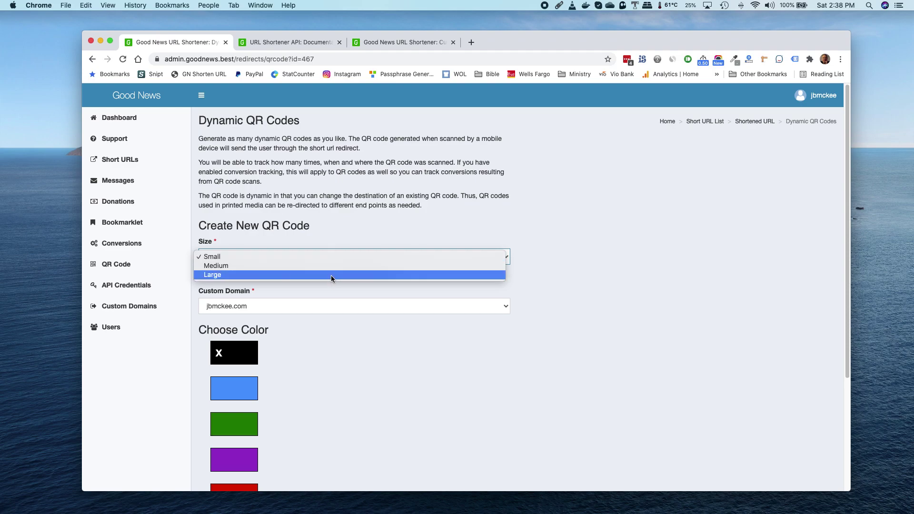
pyautogui.click(332, 275)
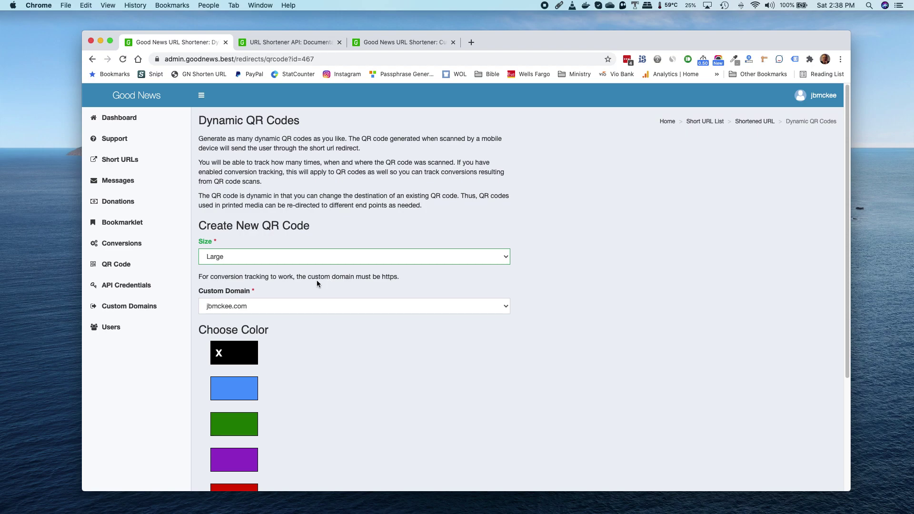
pyautogui.click(276, 306)
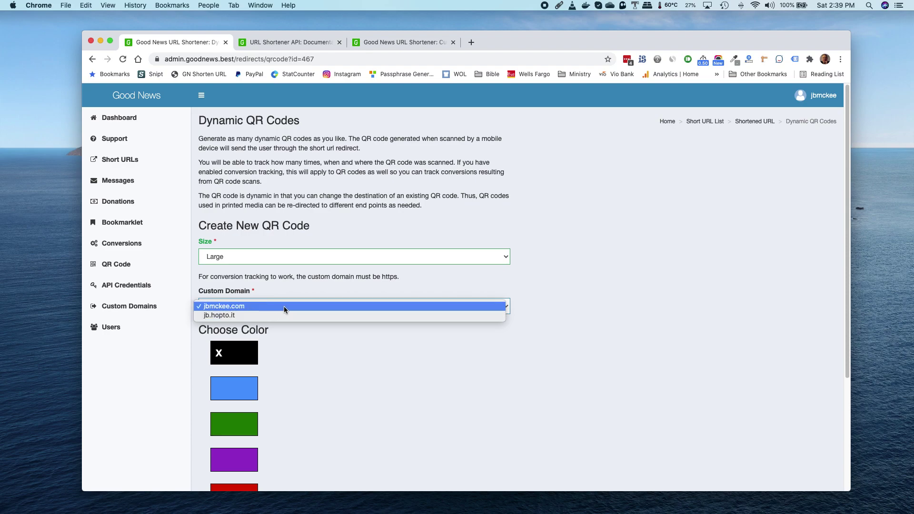
pyautogui.click(283, 306)
pyautogui.scroll(-1, 321, 343)
pyautogui.scroll(-5, 326, 349)
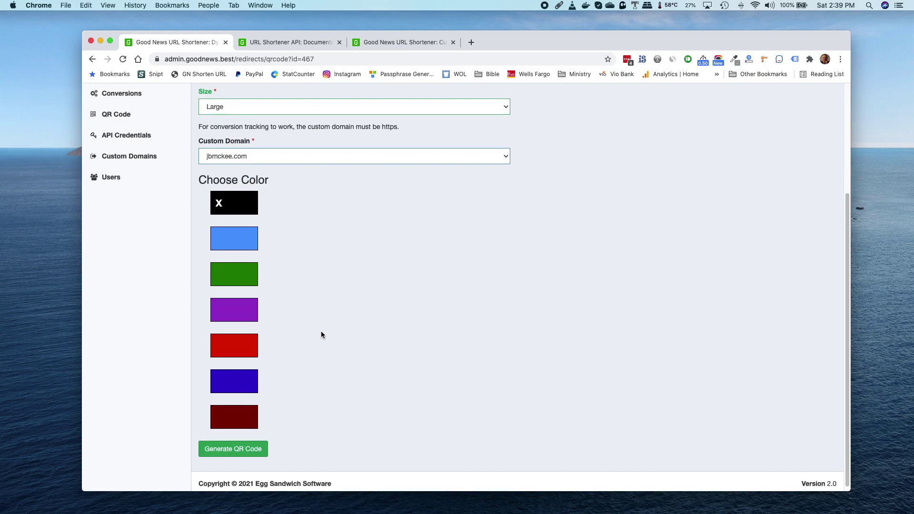
pyautogui.click(227, 277)
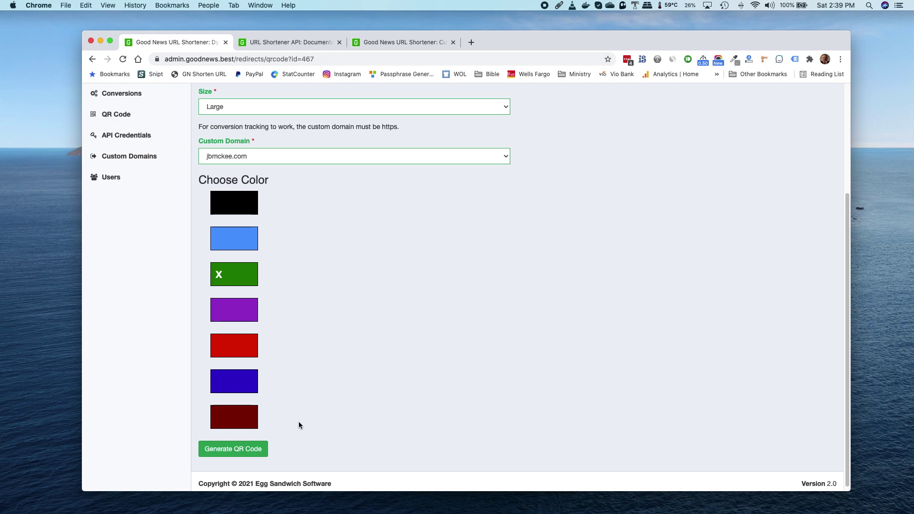
pyautogui.click(233, 449)
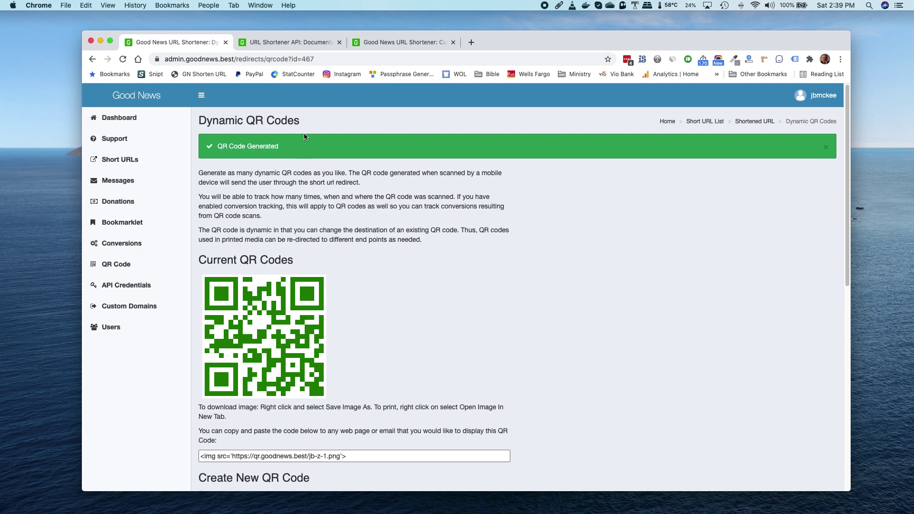
# Glance at the custom URL shortener tab, then return to the API documentation tab.
pyautogui.click(366, 42)
pyautogui.click(277, 42)
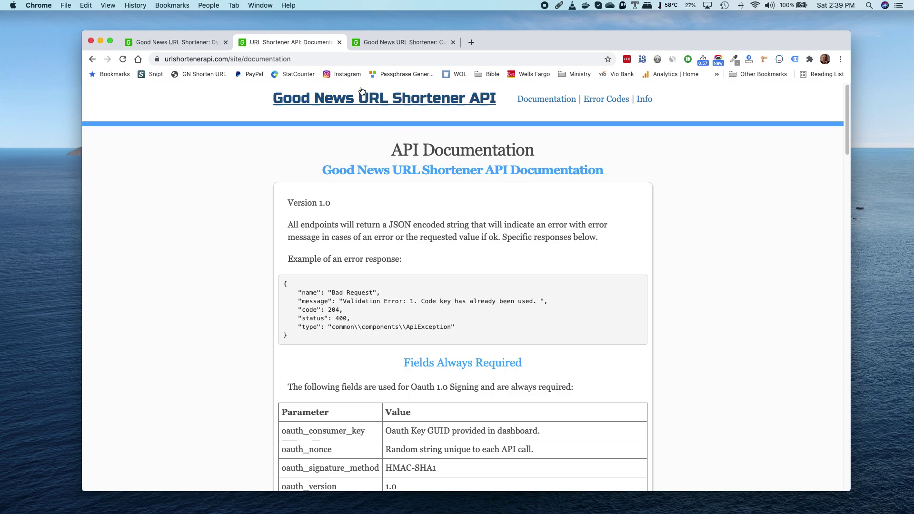
# Go back to the /z link's page via the Shortened URL breadcrumb and open its Update Target URL form.
pyautogui.click(207, 42)
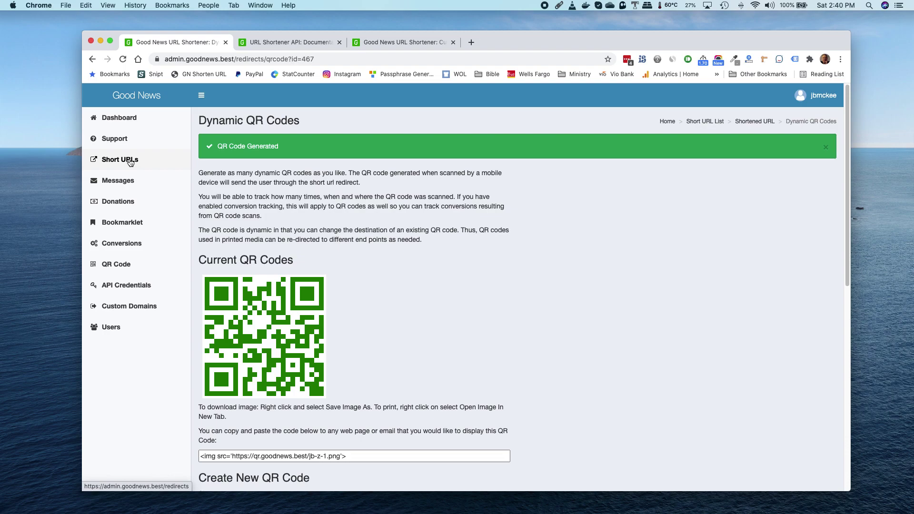
pyautogui.click(759, 122)
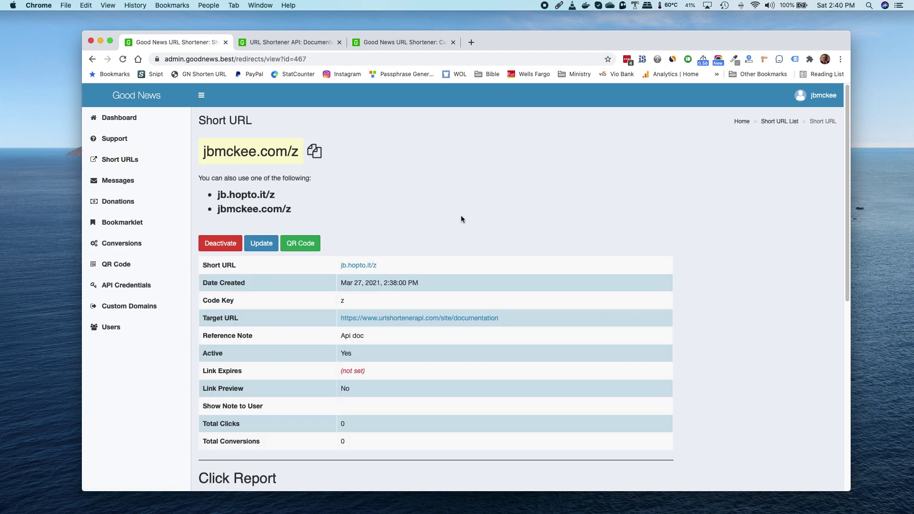
pyautogui.click(263, 244)
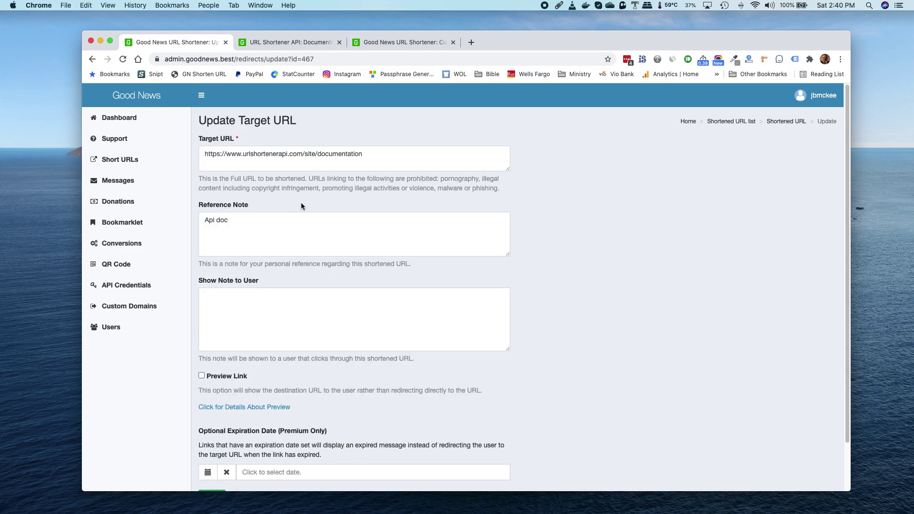
# Copy the urlshortener.best/site/custom address from the third tab and return to the edit form.
pyautogui.click(391, 43)
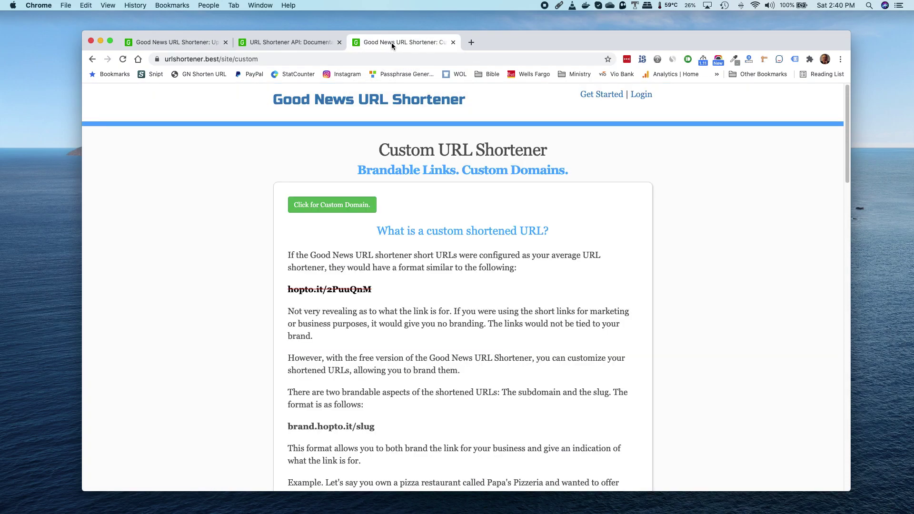
pyautogui.click(267, 59)
pyautogui.press('super+c')
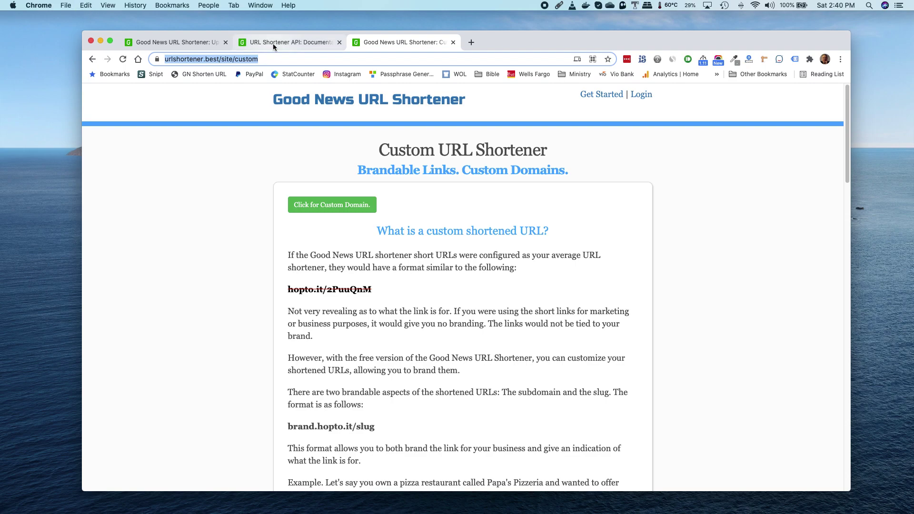
pyautogui.click(273, 44)
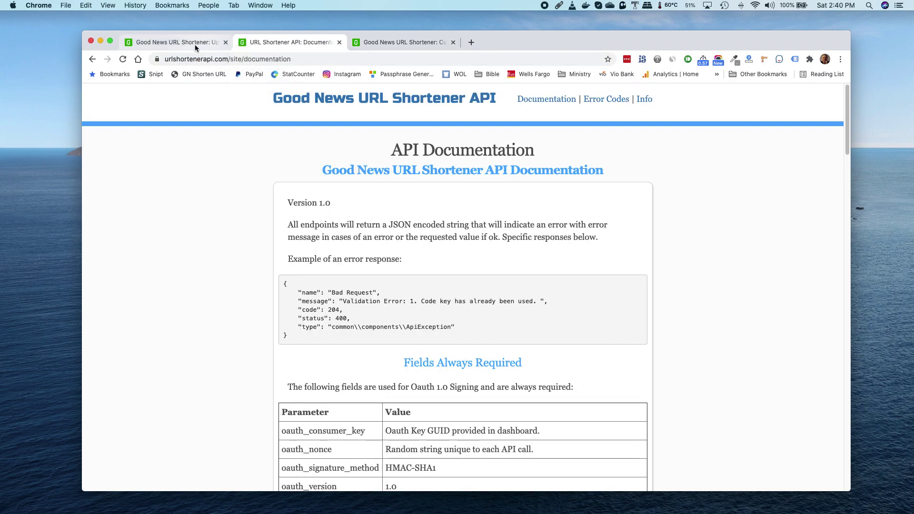
pyautogui.click(173, 42)
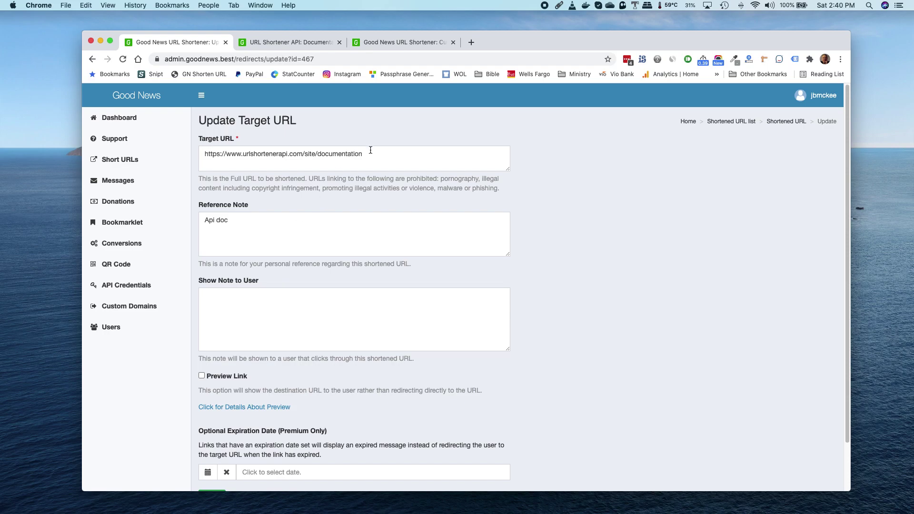
# Paste the custom page URL as the target, change the note to 'Now pointing to custom', and save.
pyautogui.tripleClick(288, 151)
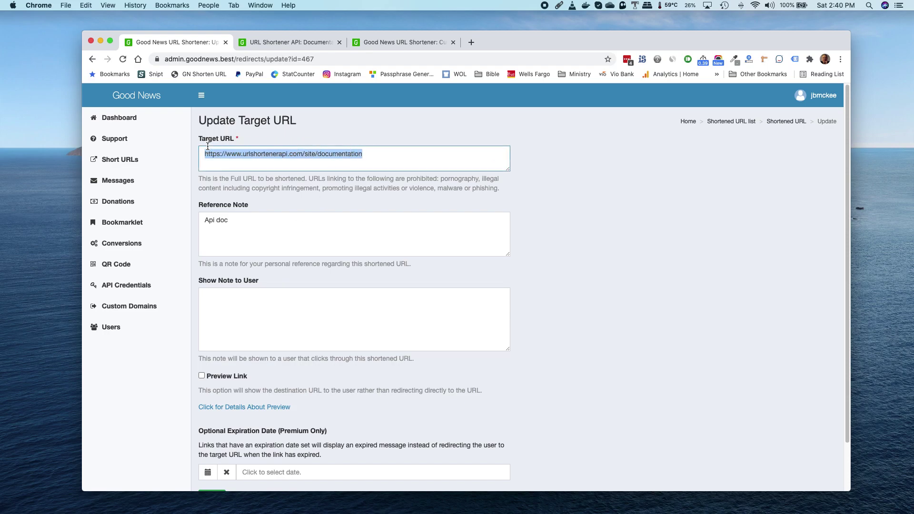
pyautogui.press('super+v')
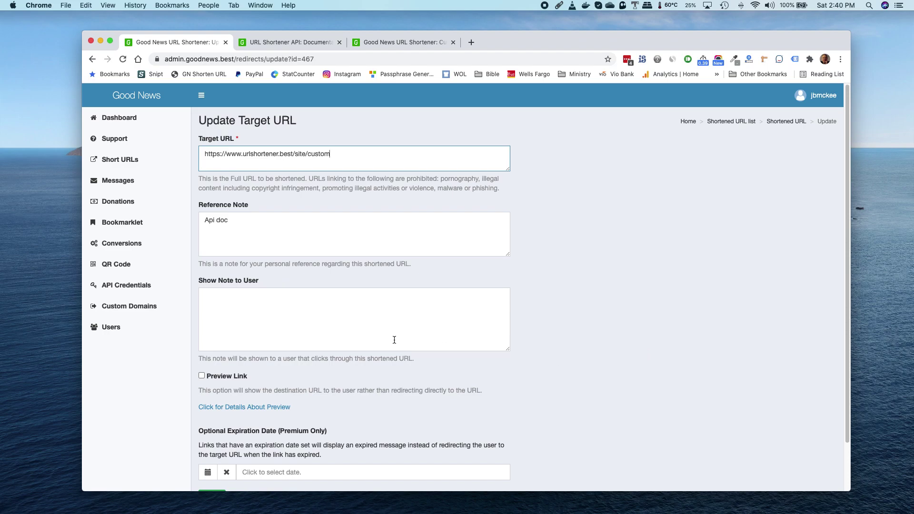
pyautogui.moveTo(248, 224); pyautogui.dragTo(198, 218)
pyautogui.write('N')
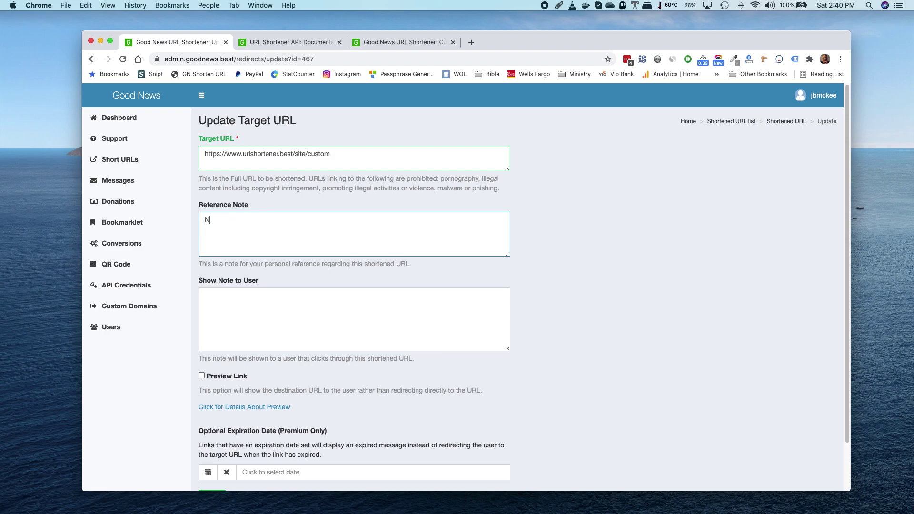
pyautogui.write('ow pointing to custom')
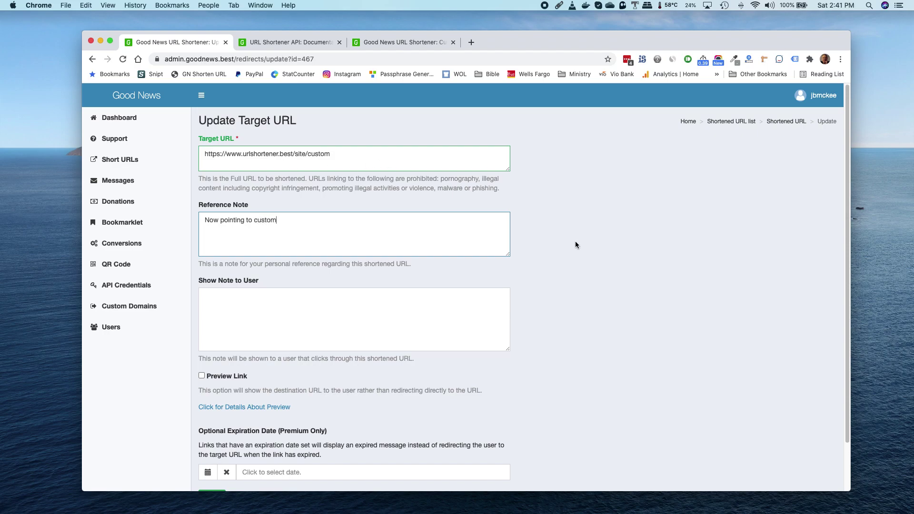
pyautogui.scroll(-2, 576, 242)
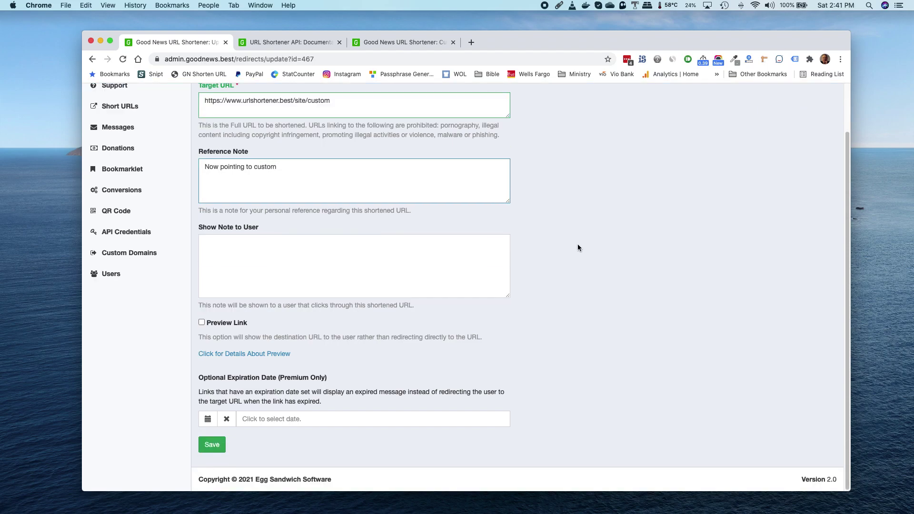
pyautogui.click(212, 444)
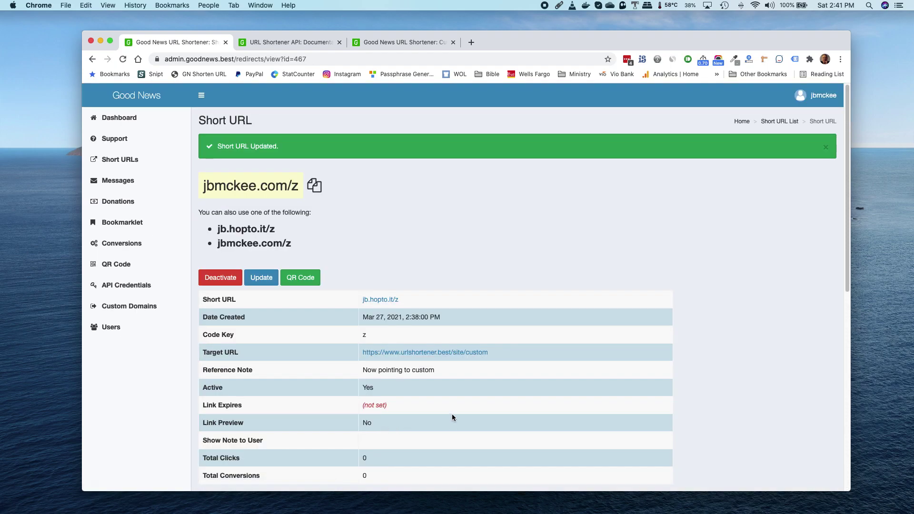
# View the /z link's unchanged green QR code, then switch to the custom URL shortener tab.
pyautogui.click(308, 279)
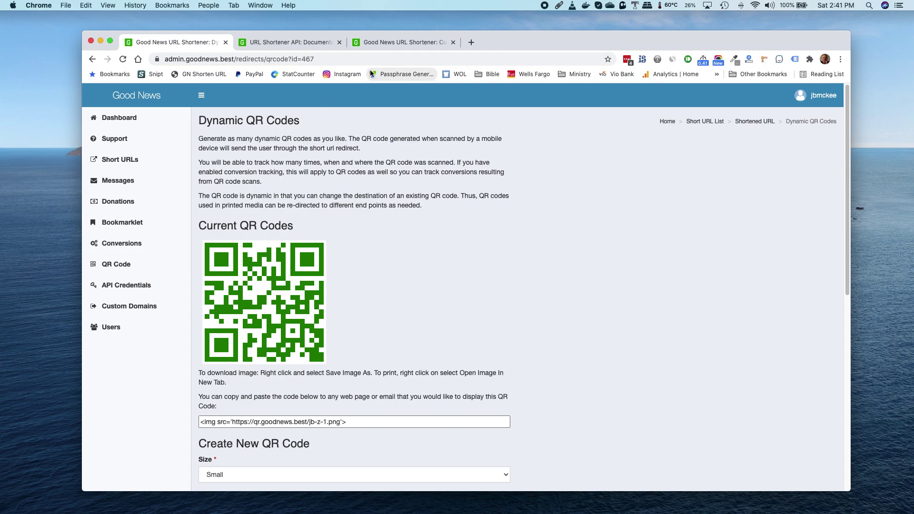
pyautogui.click(398, 43)
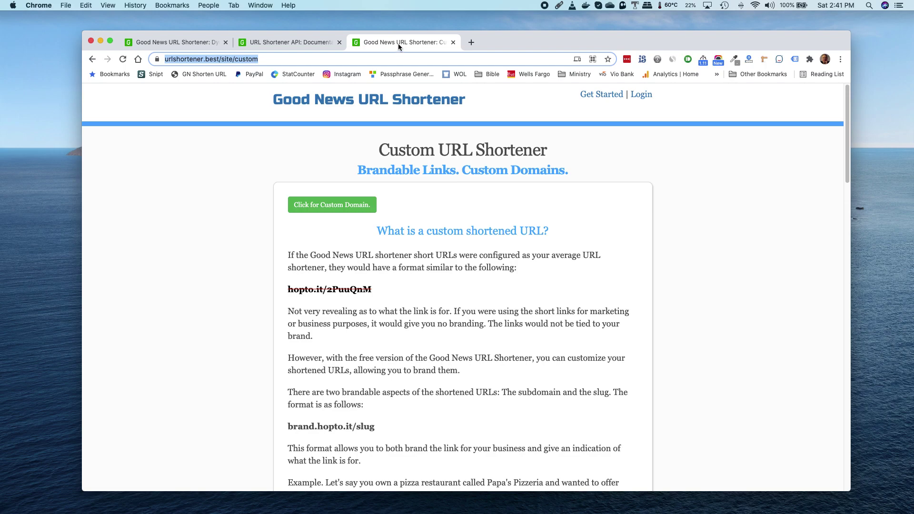